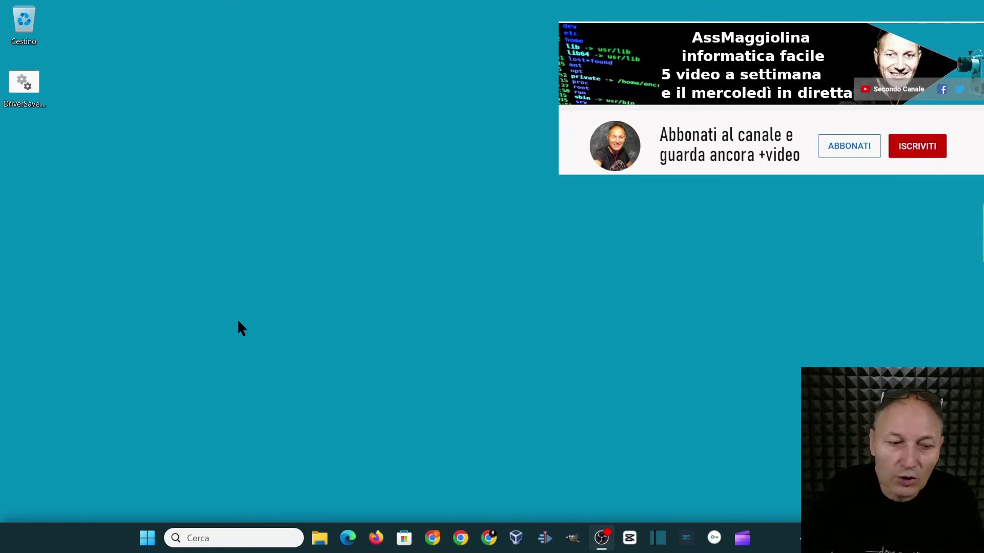
# Step: Open the complete list of apps from Start and look through the entries from A to M
pyautogui.click(147, 538)
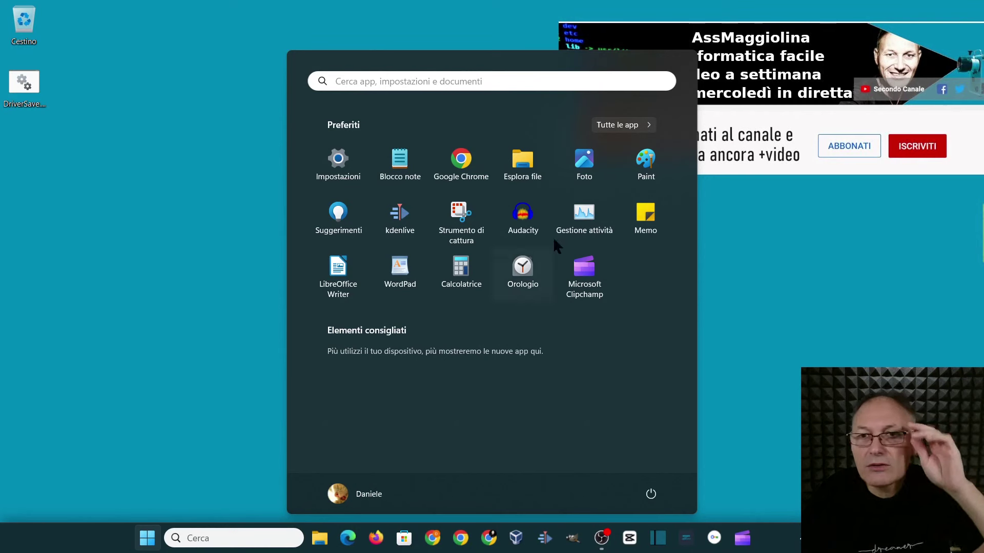
pyautogui.click(624, 134)
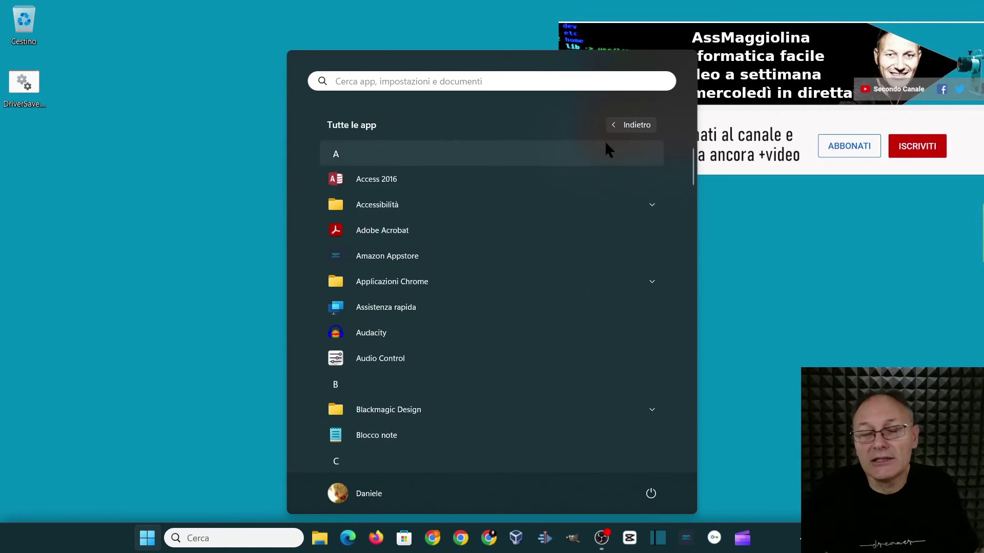
pyautogui.scroll(-1, 395, 168)
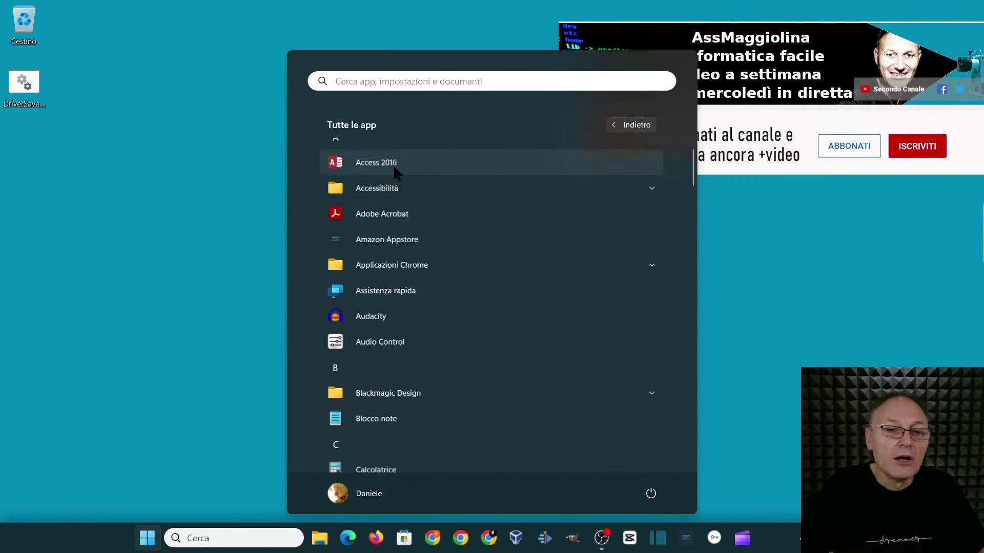
pyautogui.scroll(-5, 395, 169)
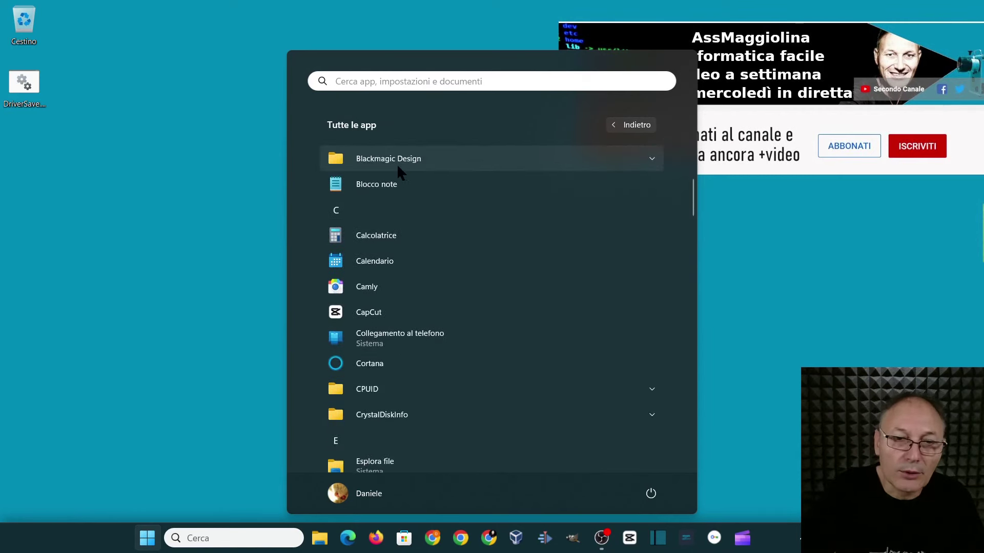
pyautogui.scroll(-2, 429, 220)
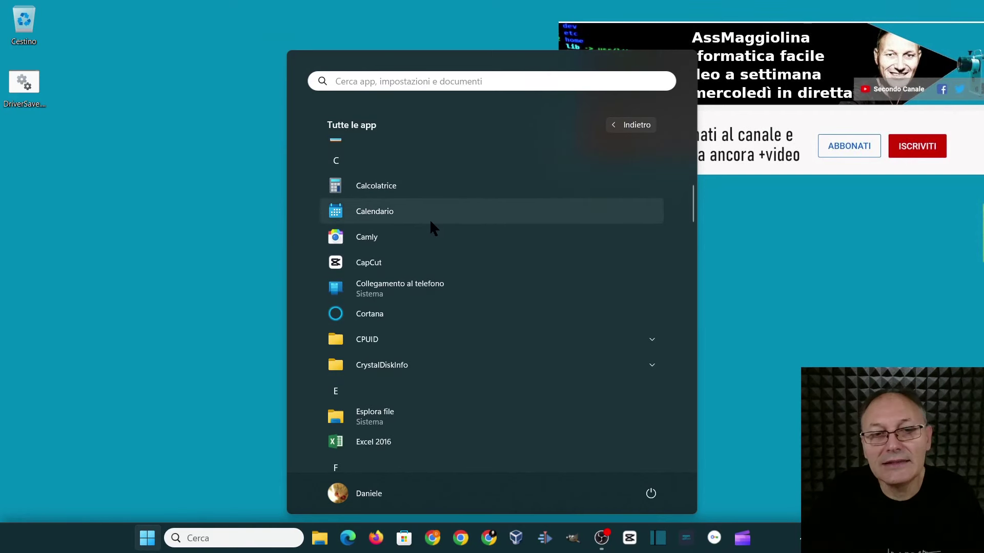
pyautogui.scroll(-2, 430, 219)
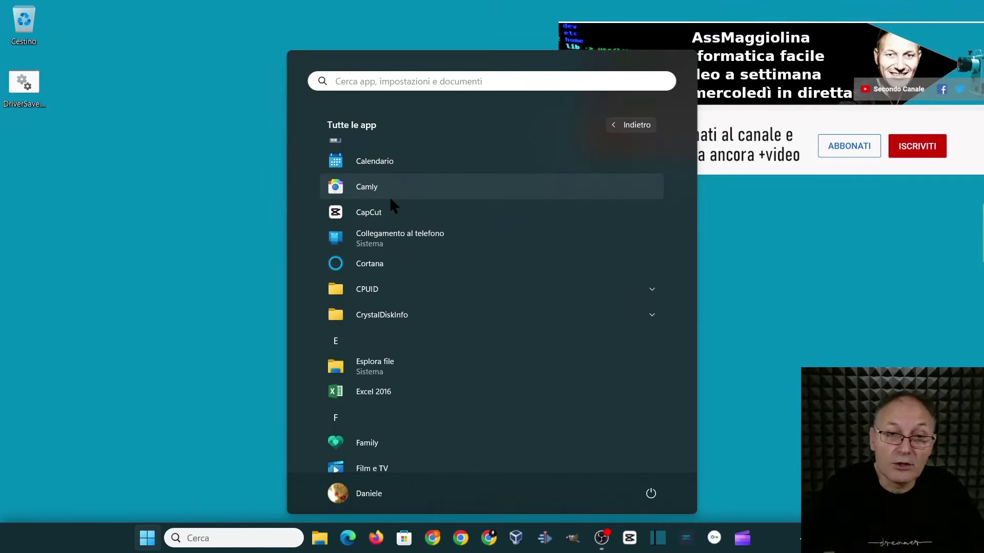
pyautogui.scroll(-6, 360, 216)
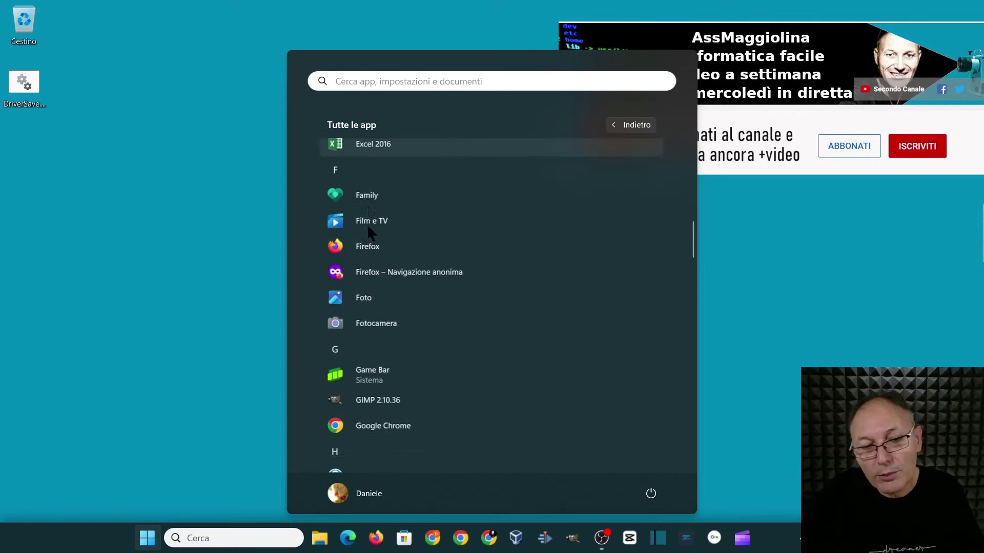
pyautogui.scroll(-3, 367, 231)
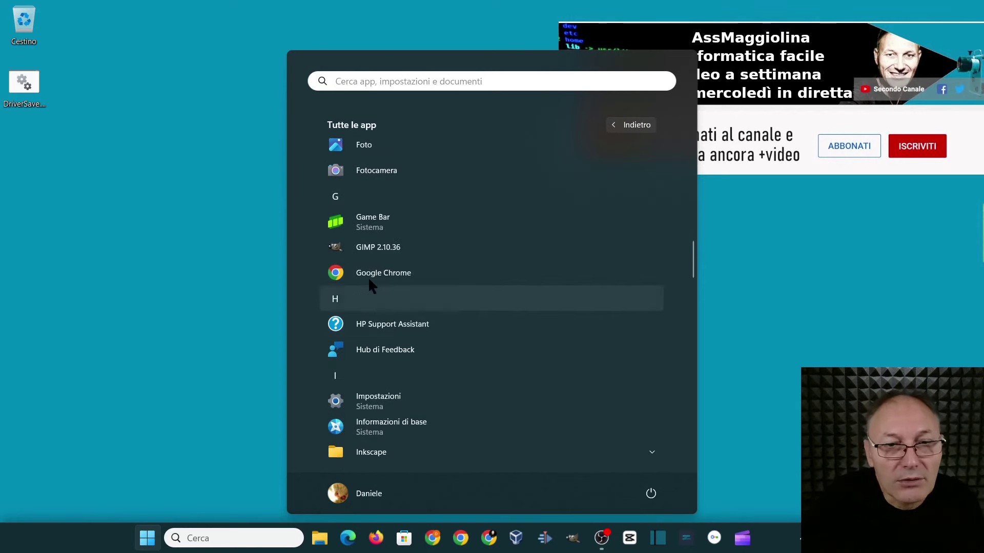
pyautogui.scroll(-3, 390, 292)
pyautogui.scroll(-3, 419, 310)
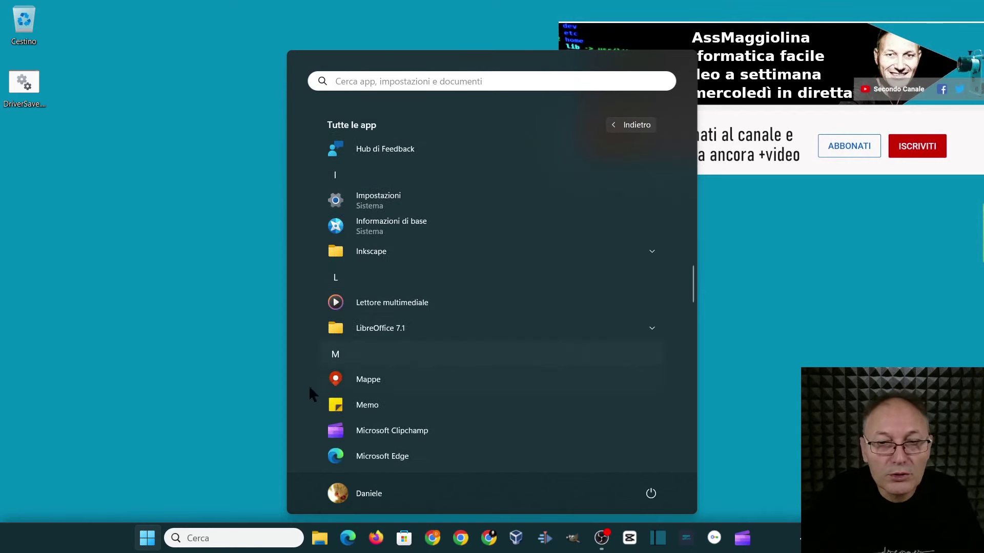
# Step: Expand the LibreOffice 7.1 and Oracle VM VirtualBox folders in the app list to examine their contents
pyautogui.click(591, 328)
pyautogui.scroll(-1, 485, 371)
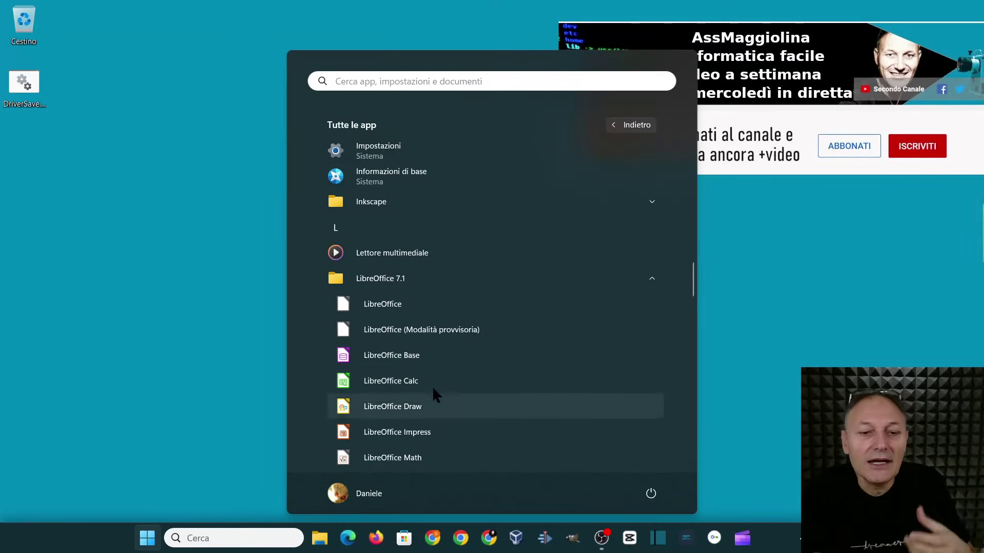
pyautogui.scroll(-2, 389, 348)
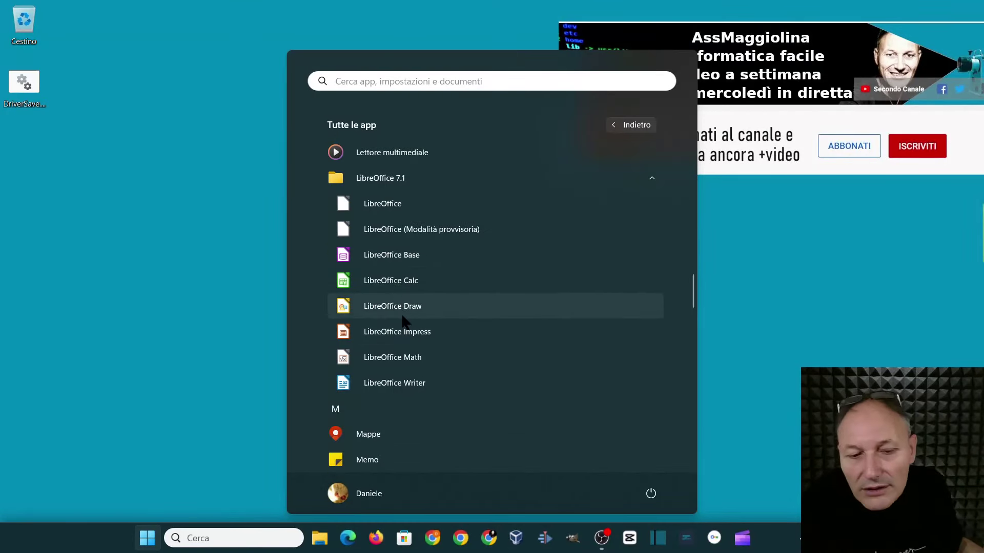
pyautogui.scroll(-6, 401, 312)
pyautogui.scroll(-4, 400, 332)
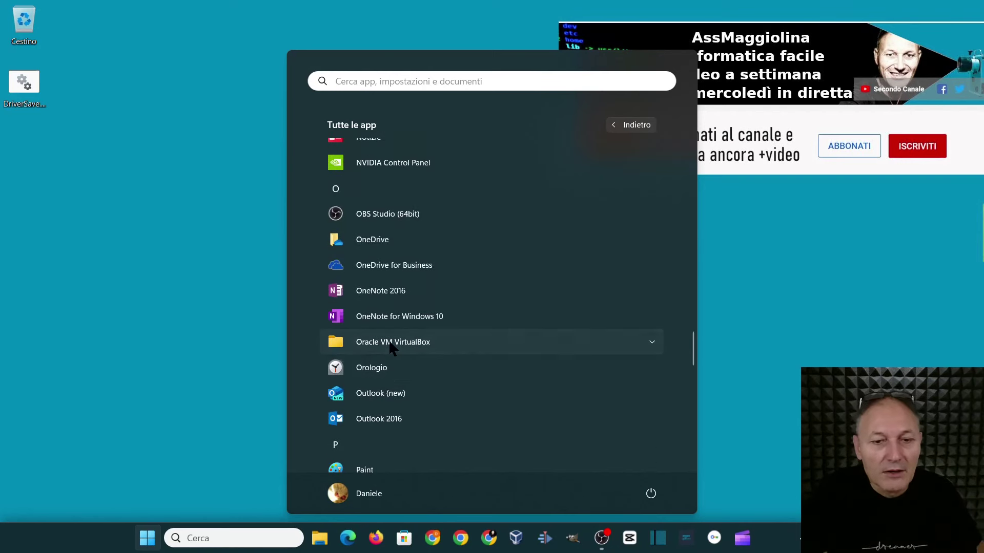
pyautogui.click(390, 346)
pyautogui.scroll(-3, 429, 373)
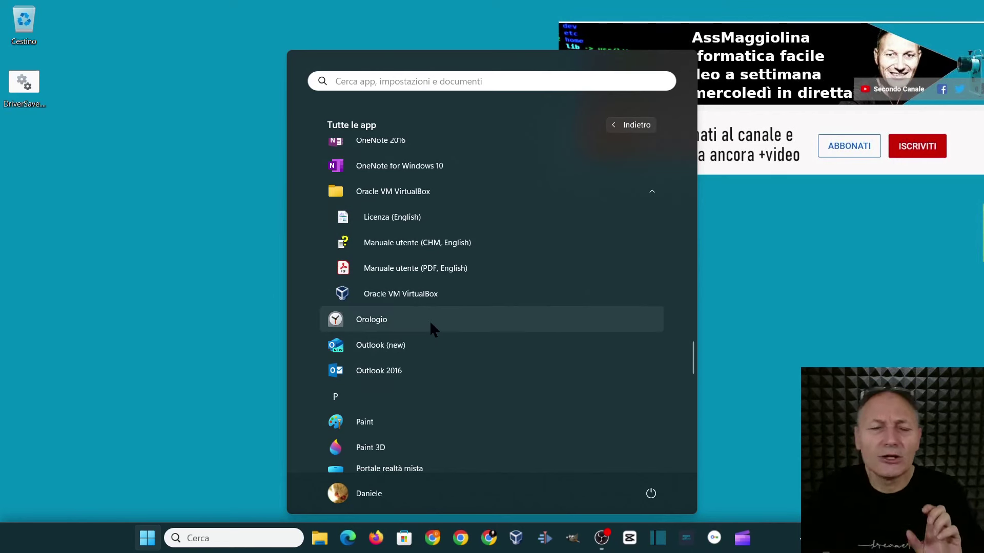
# Step: Find Camly in the complete app list, view the options available for it, and dismiss Start without choosing any
pyautogui.scroll(4, 429, 322)
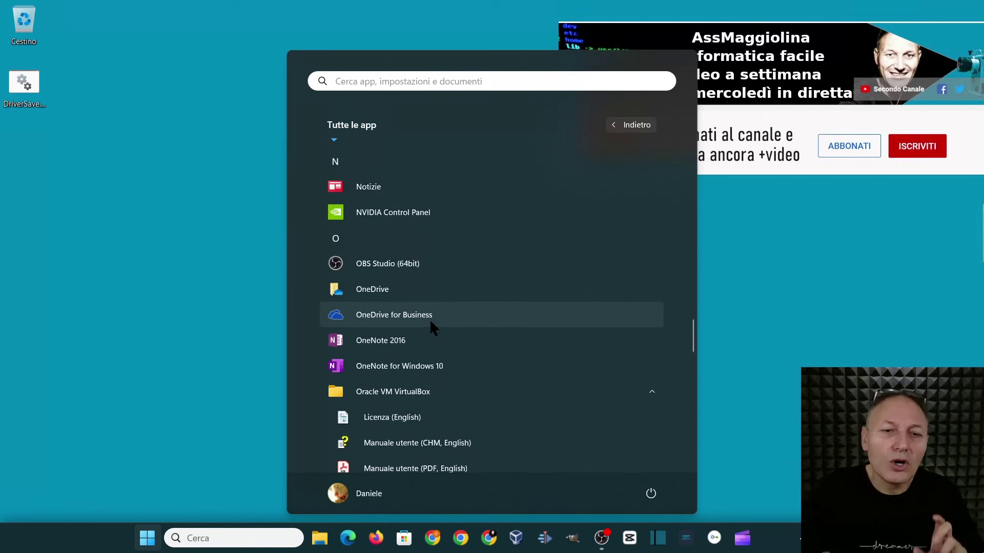
pyautogui.scroll(1, 409, 321)
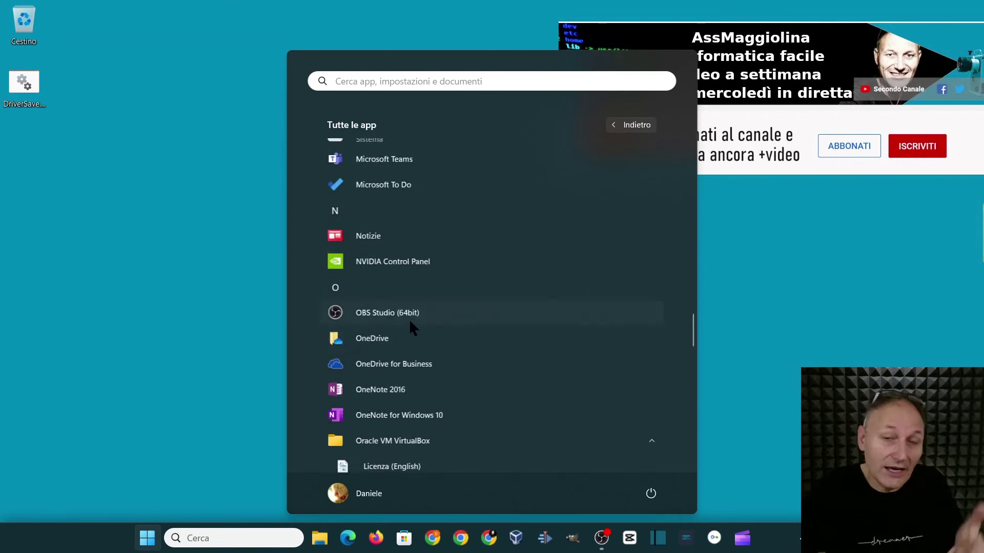
pyautogui.scroll(4, 409, 321)
pyautogui.scroll(6, 410, 322)
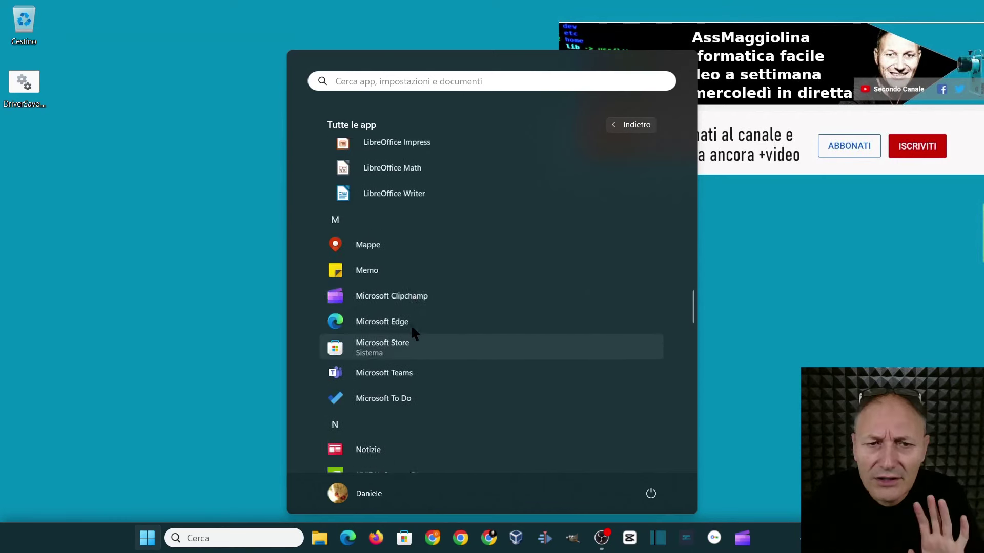
pyautogui.scroll(8, 412, 331)
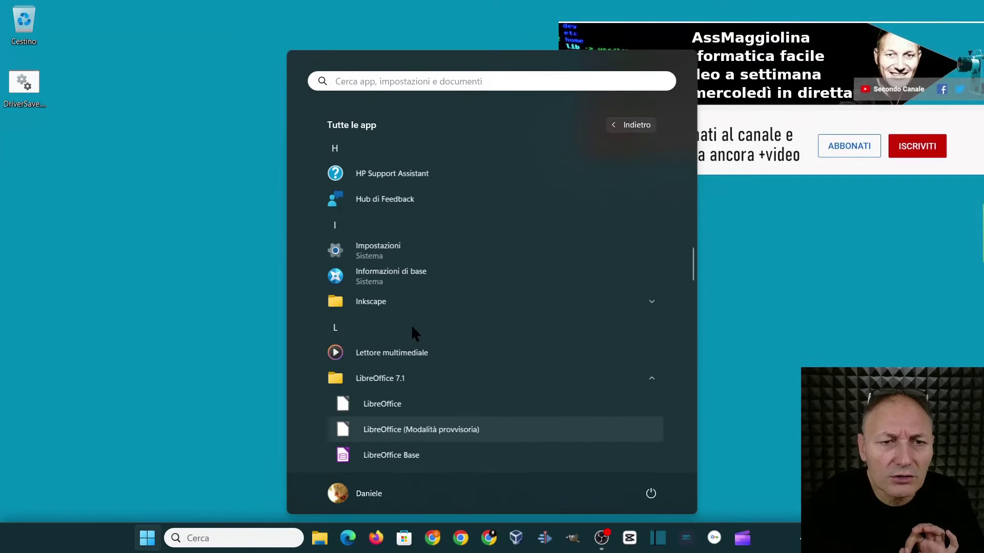
pyautogui.scroll(5, 413, 331)
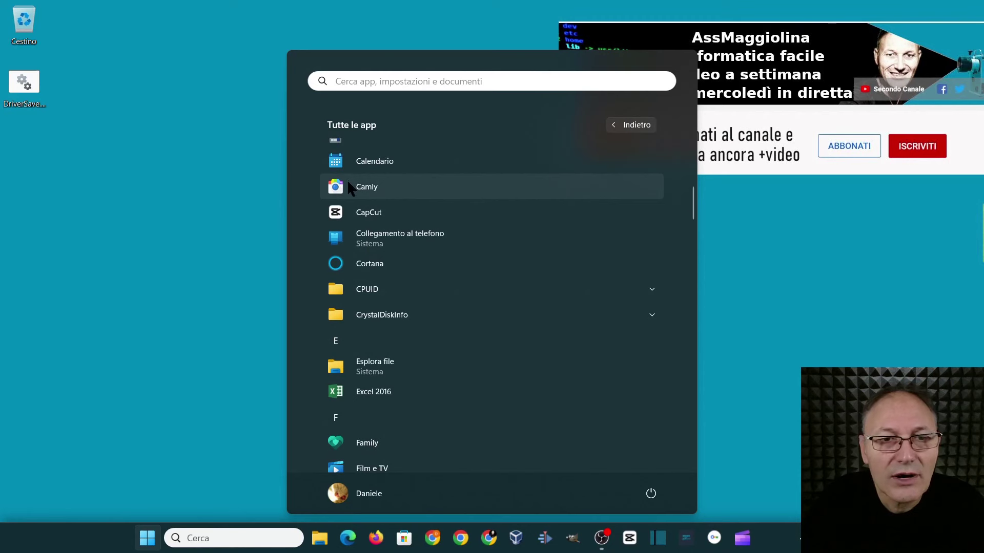
pyautogui.rightClick(348, 183)
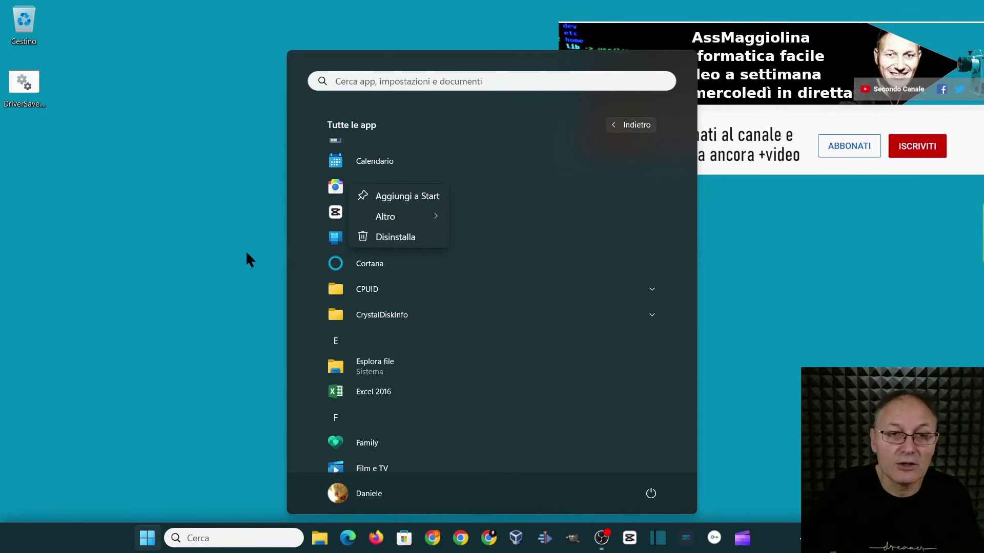
pyautogui.press('Escape')
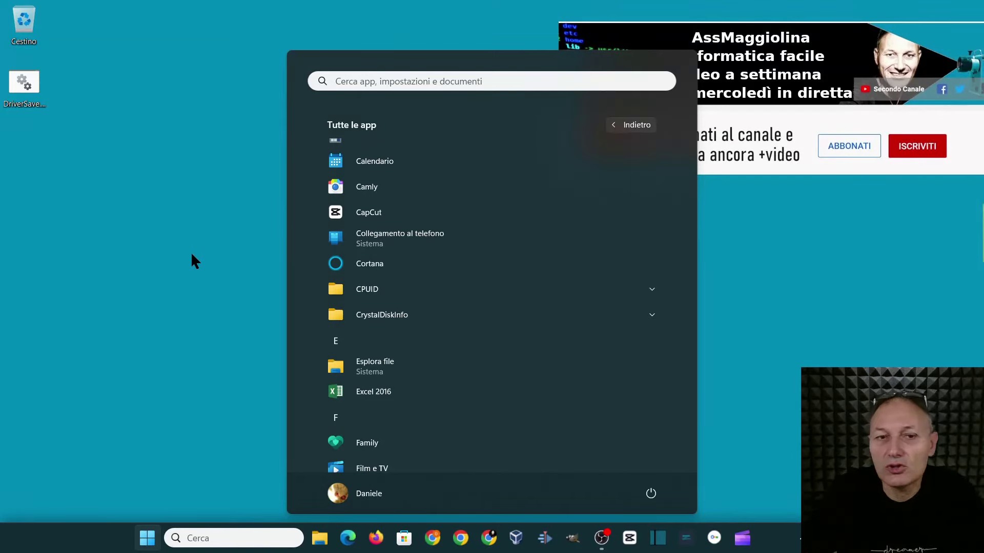
pyautogui.click(195, 253)
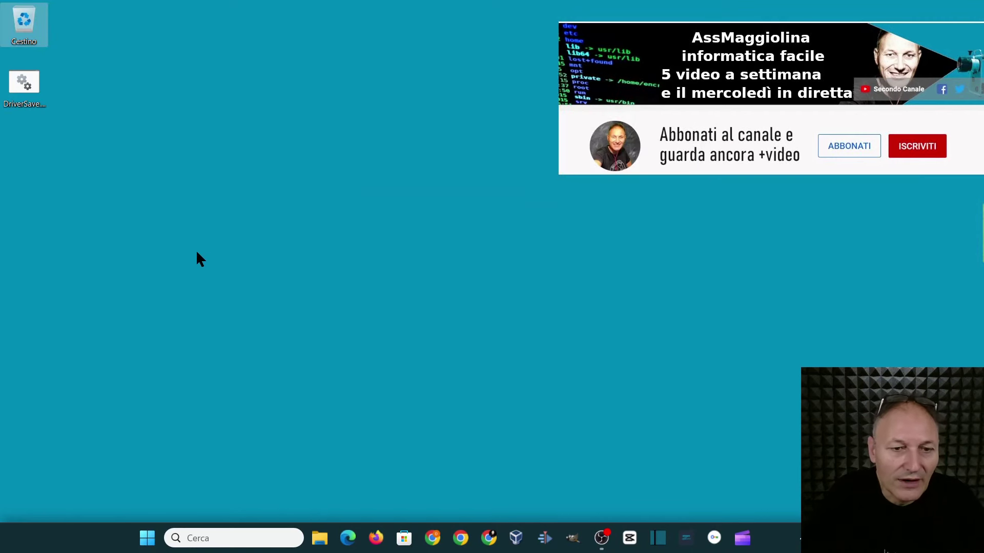
# Step: Search Windows for "instal", open Installazione applicazioni, and browse the installed apps to locate Camly
pyautogui.click(216, 539)
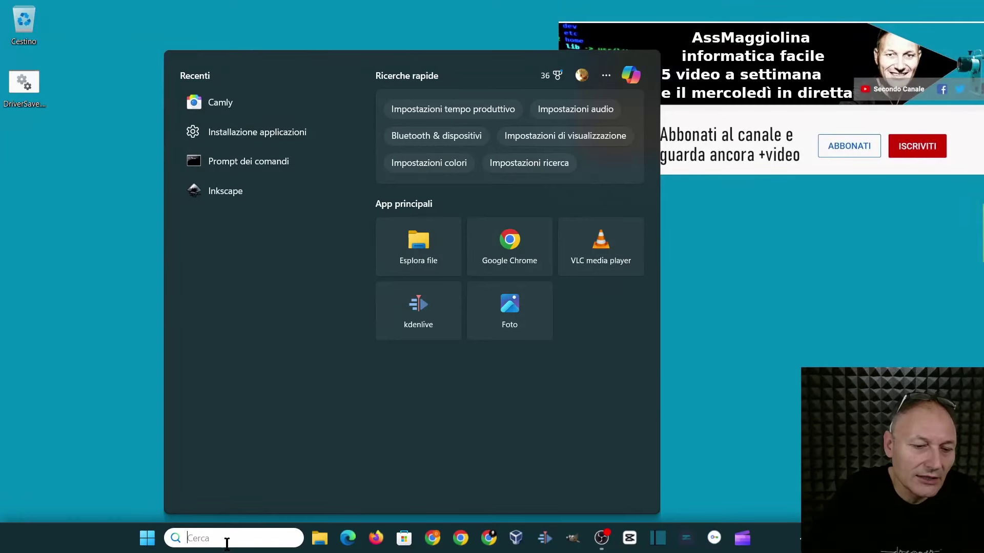
pyautogui.write('instal')
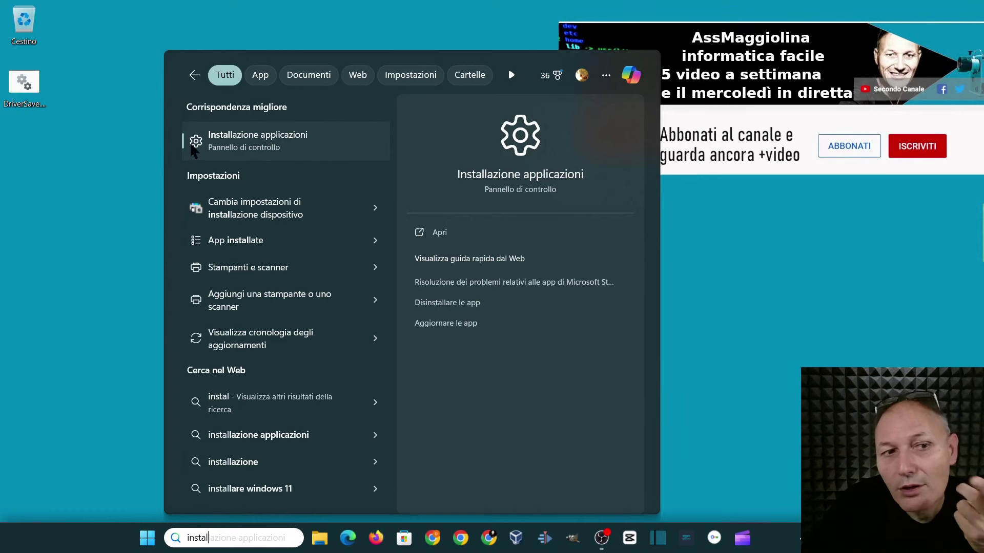
pyautogui.click(251, 145)
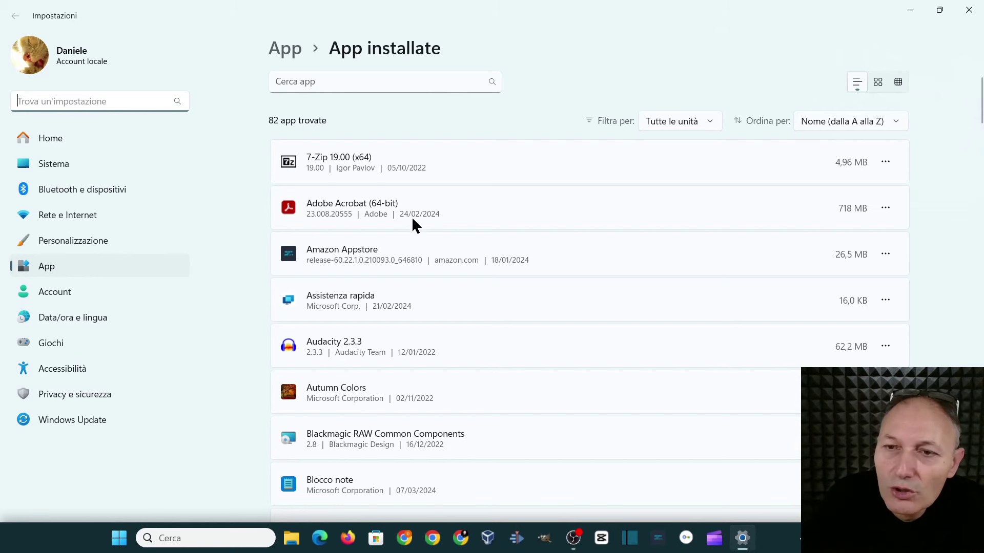
pyautogui.scroll(-3, 413, 218)
pyautogui.scroll(-1, 414, 225)
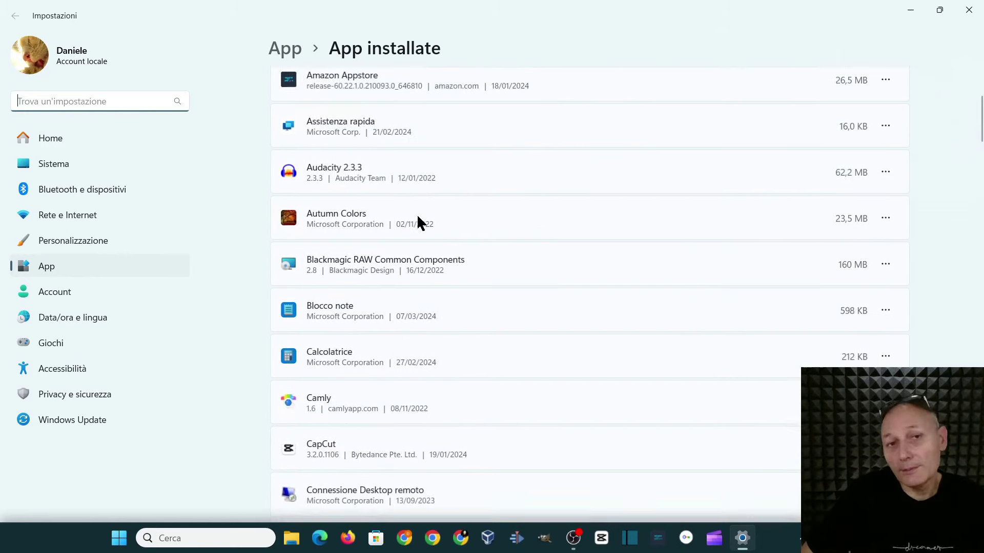
pyautogui.scroll(-8, 416, 214)
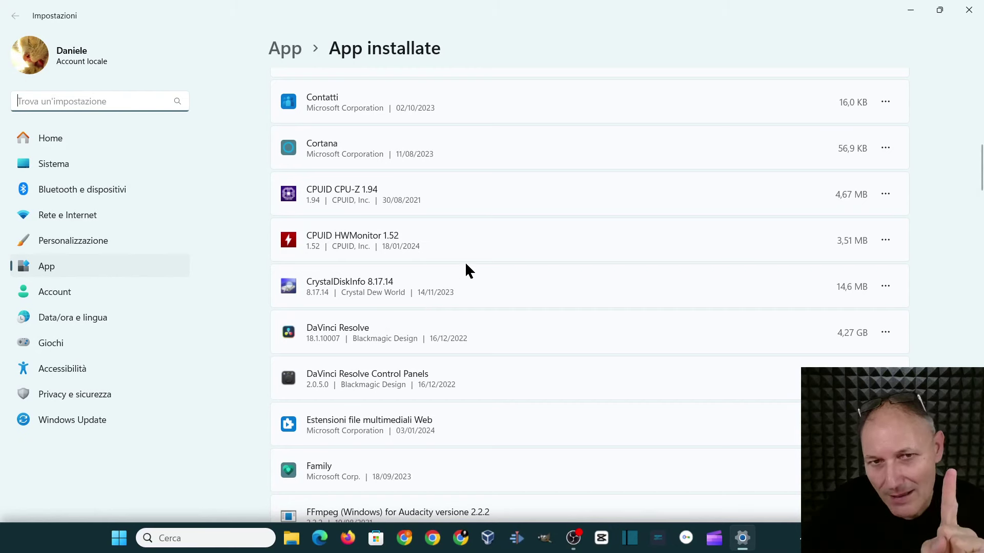
pyautogui.scroll(4, 473, 281)
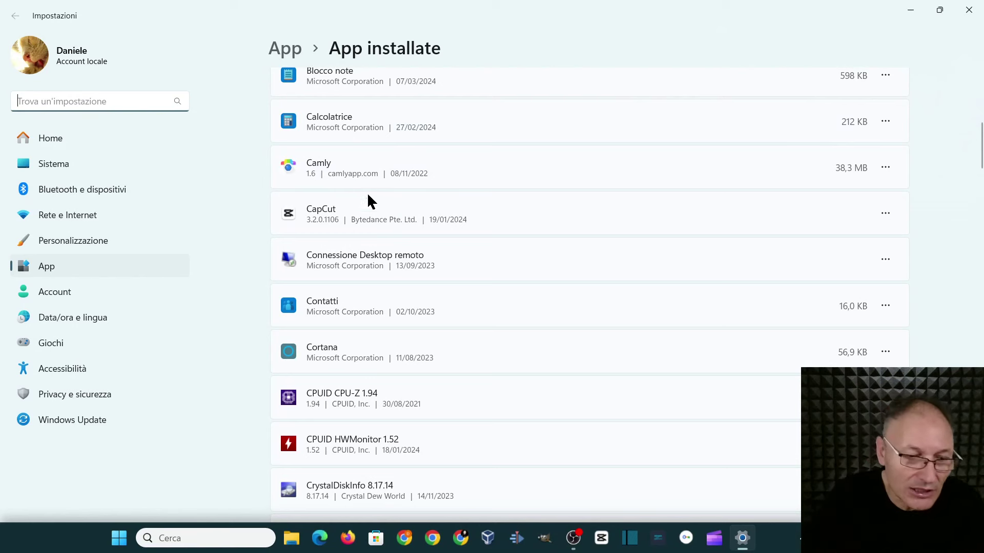
# Step: Launch Camly from the complete app list to check what it is, and close it again
pyautogui.click(121, 542)
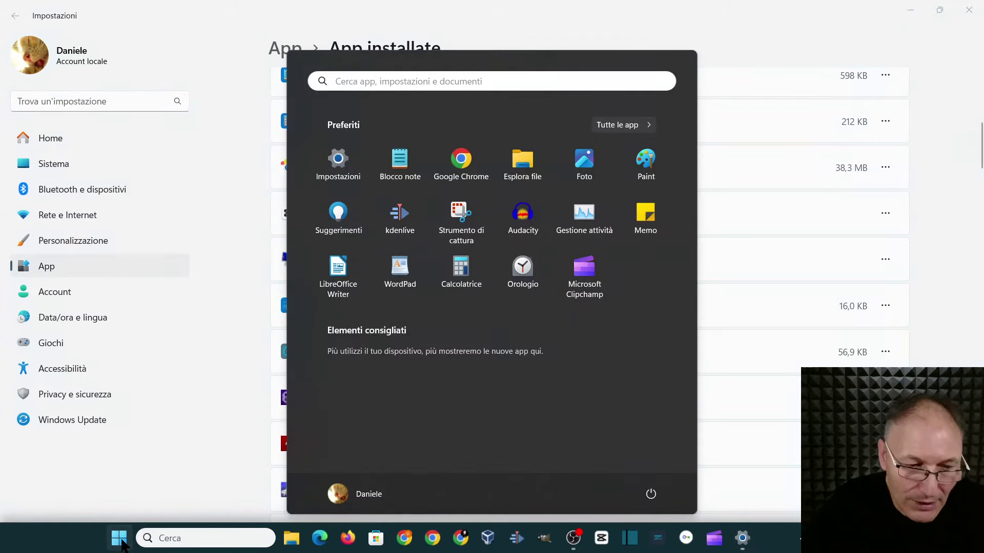
pyautogui.click(602, 125)
pyautogui.scroll(-2, 365, 308)
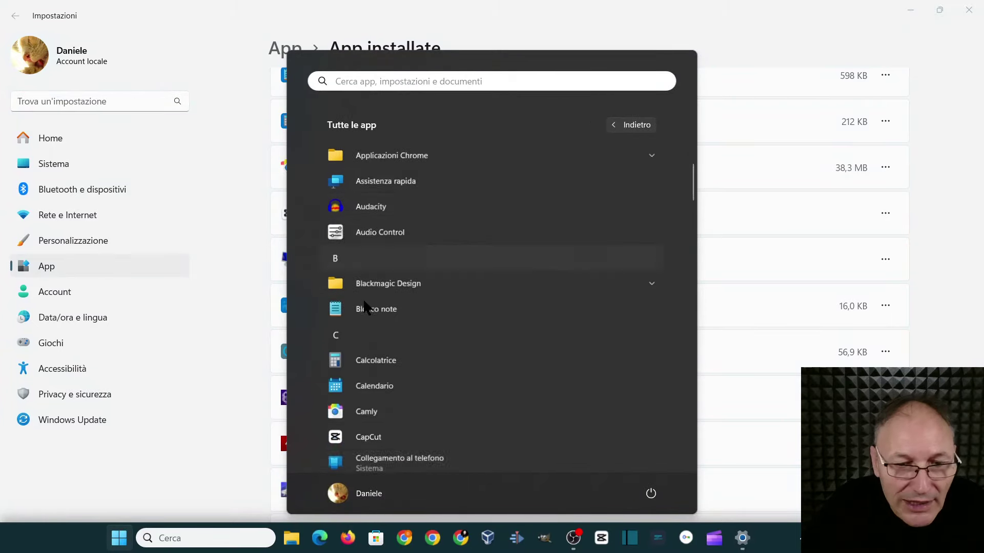
pyautogui.scroll(-3, 367, 286)
pyautogui.click(365, 232)
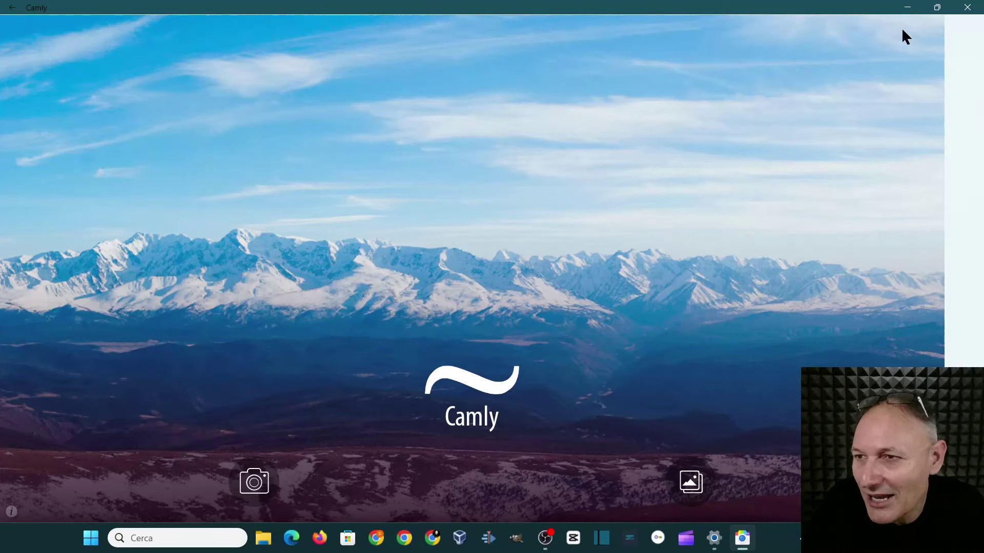
pyautogui.click(967, 7)
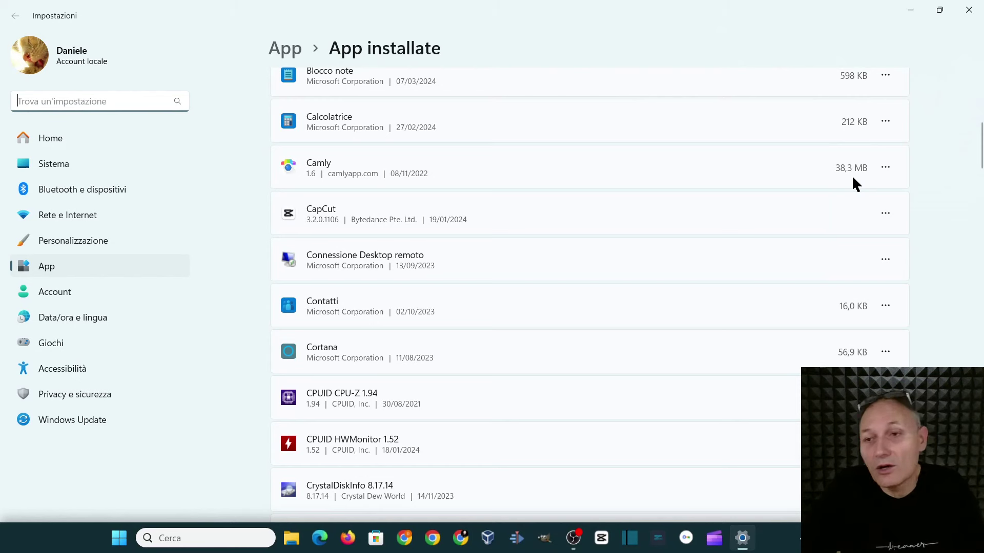
# Step: Uninstall Camly from the installed apps list and confirm the removal
pyautogui.click(886, 167)
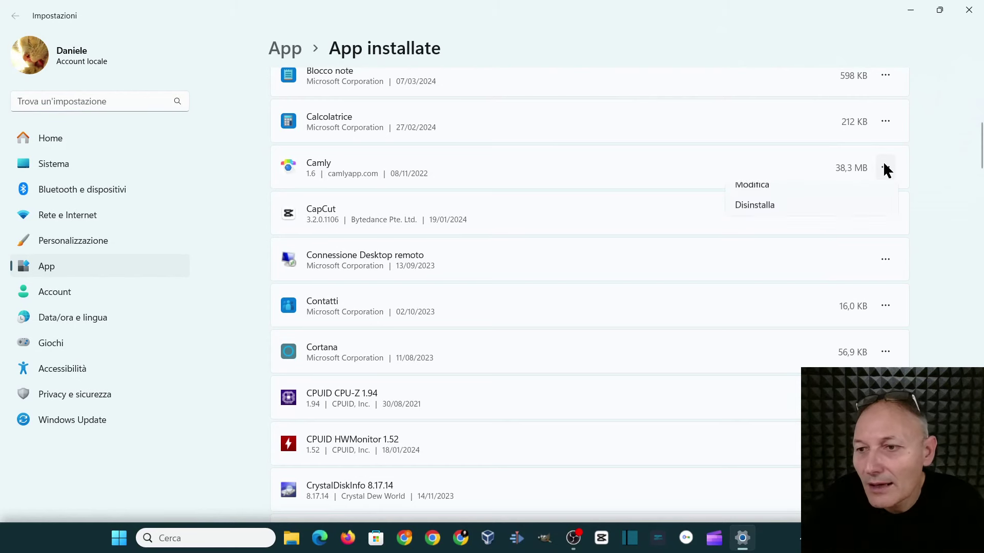
pyautogui.click(743, 215)
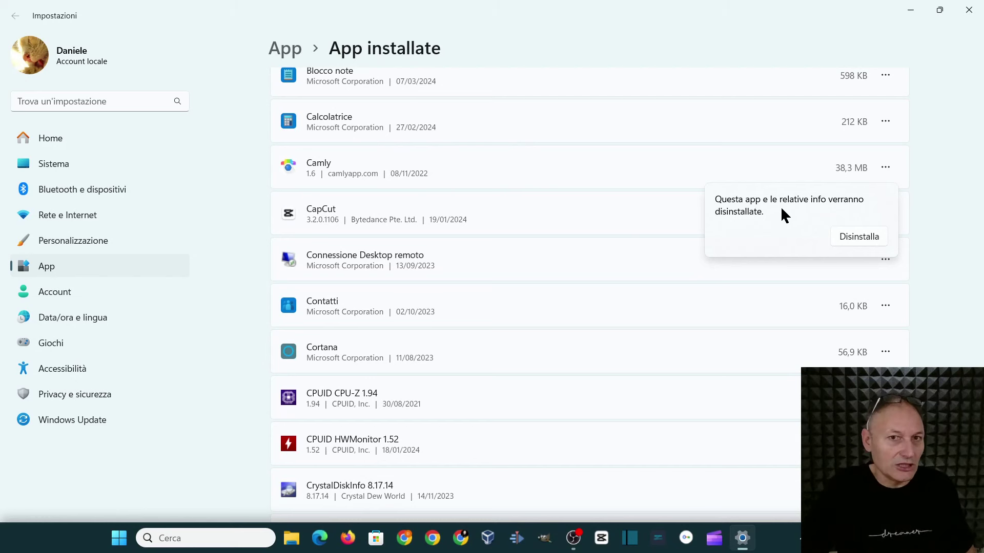
pyautogui.click(859, 236)
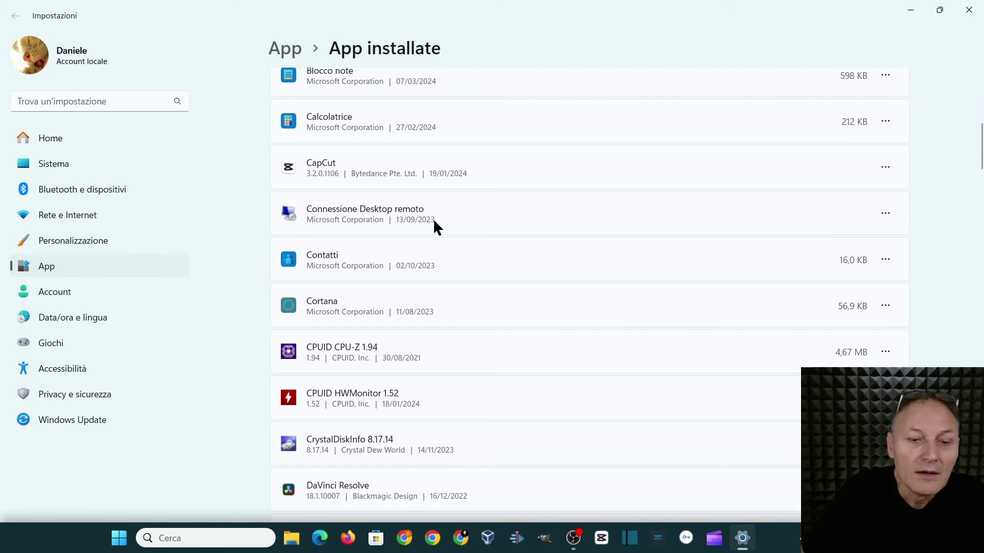
pyautogui.scroll(-4, 441, 226)
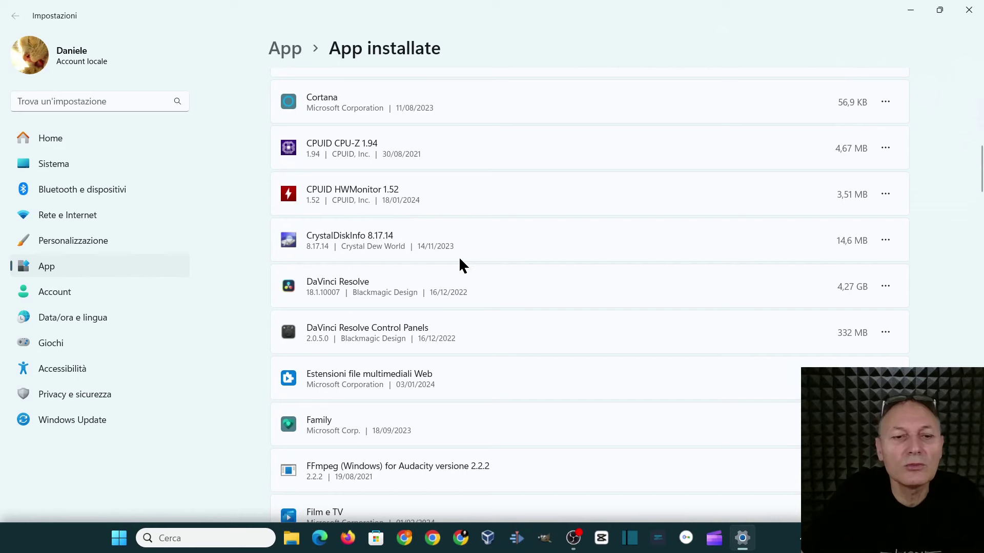
# Step: Review the installed apps from CrystalDiskInfo down to Mozilla Firefox, looking for further programs that could be removed
pyautogui.scroll(-3, 350, 226)
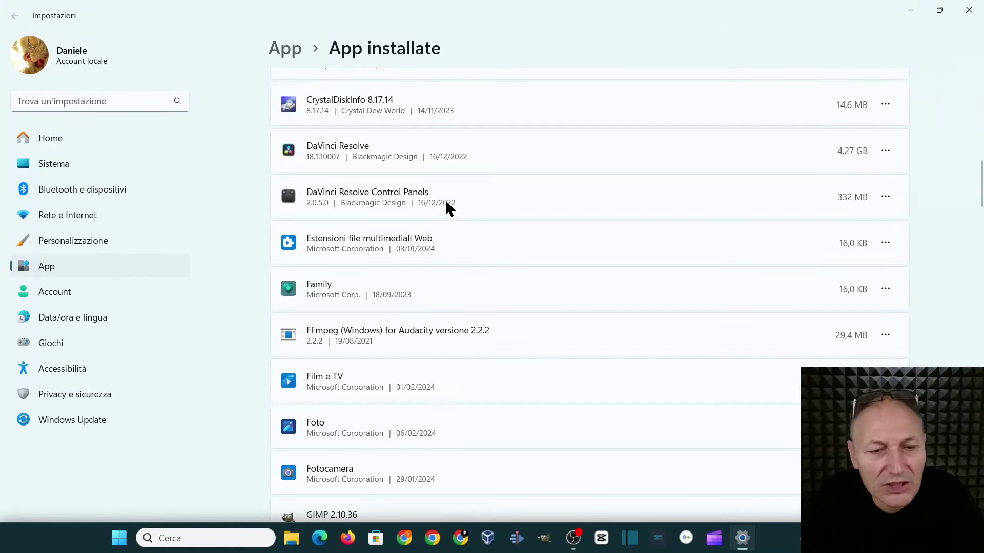
pyautogui.scroll(-1, 430, 205)
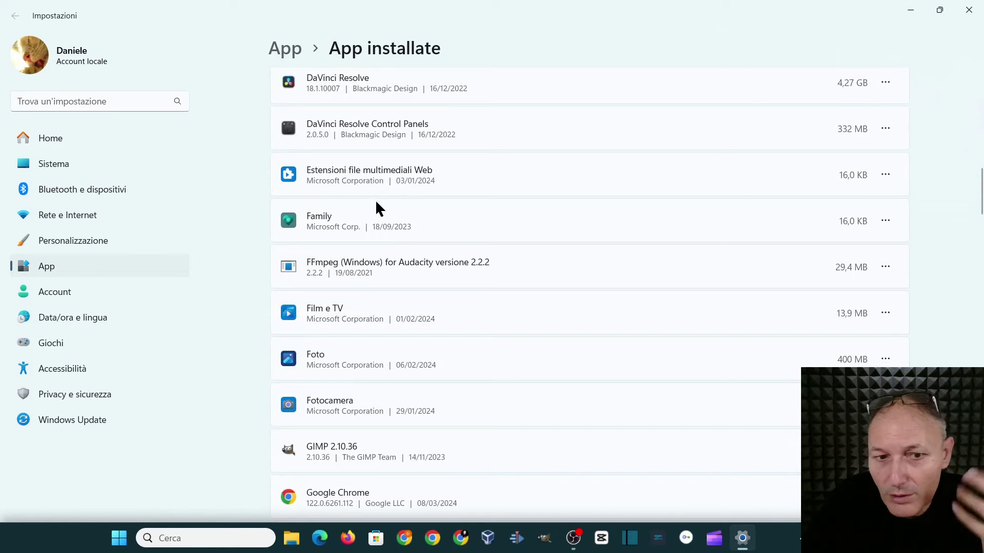
pyautogui.scroll(-1, 327, 259)
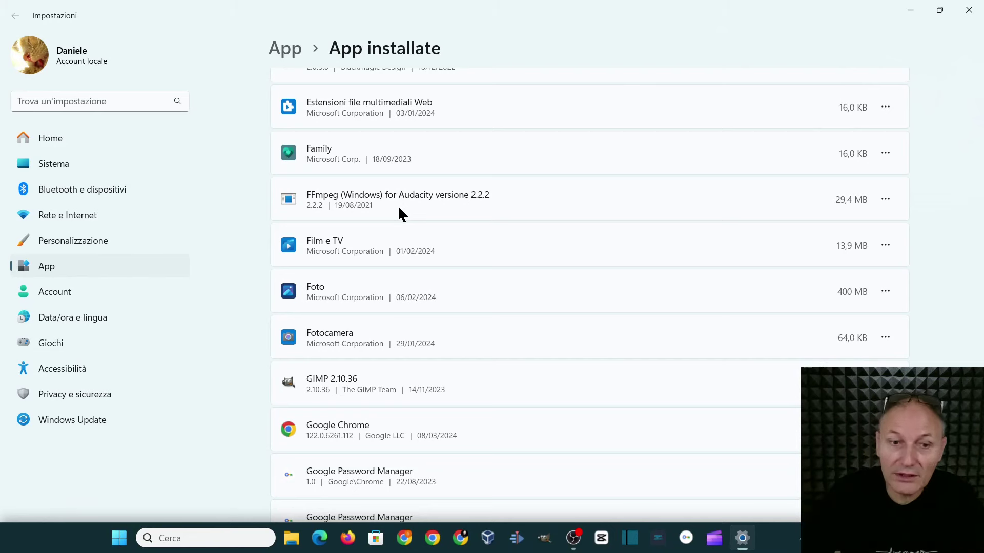
pyautogui.scroll(-3, 467, 288)
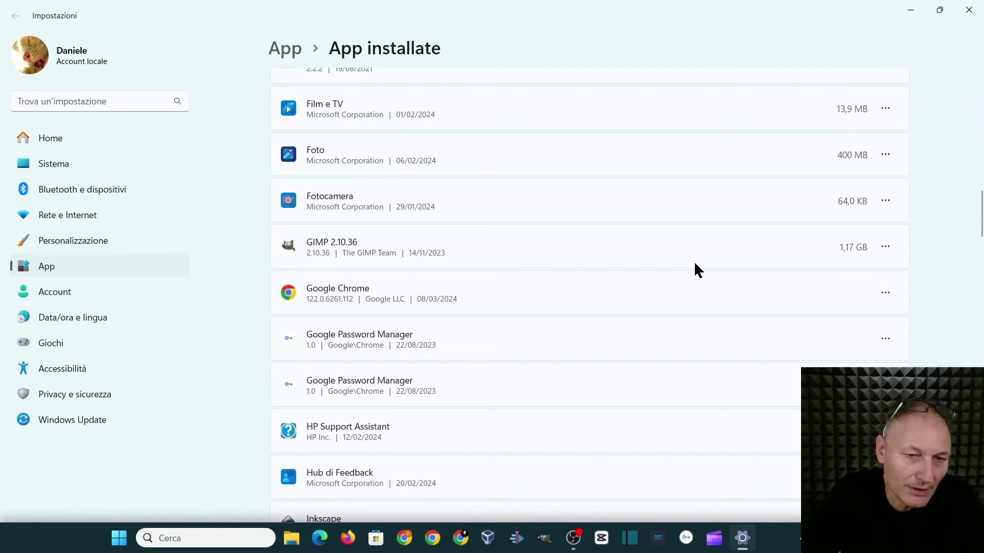
pyautogui.scroll(-1, 474, 250)
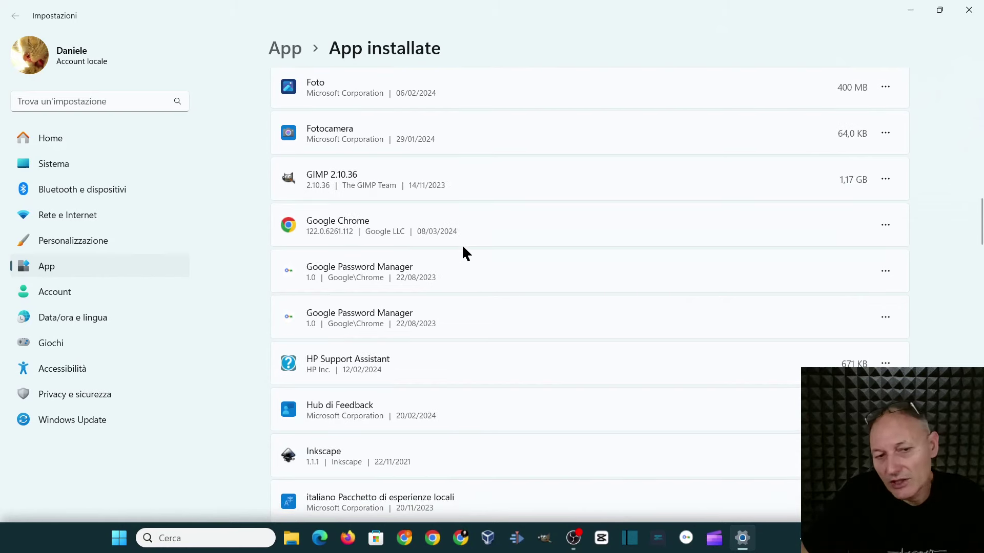
pyautogui.scroll(-5, 483, 259)
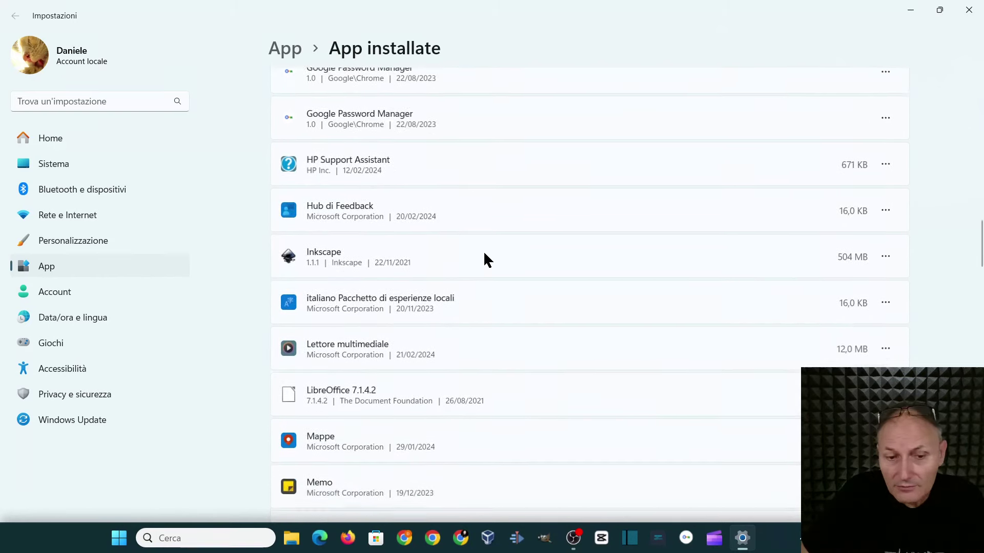
pyautogui.scroll(-6, 482, 252)
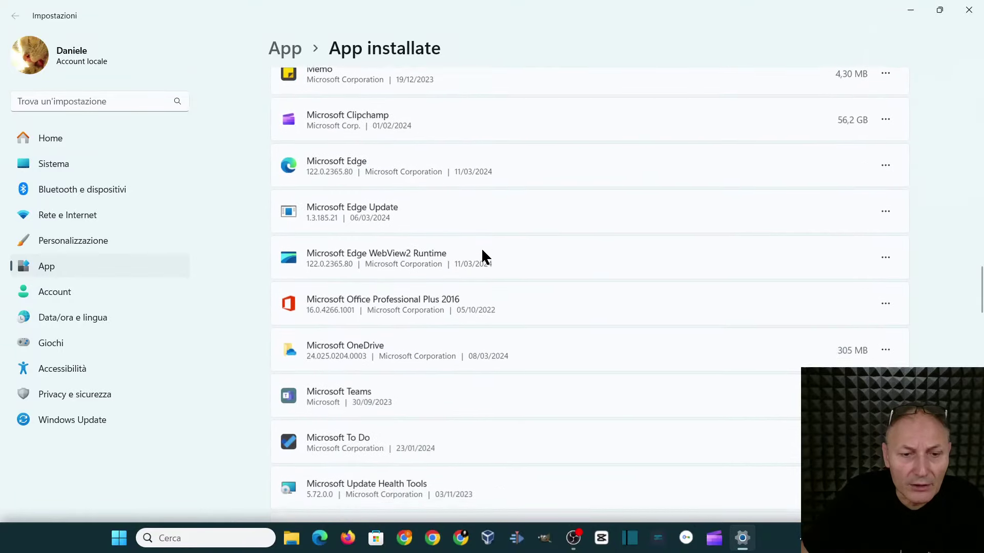
pyautogui.scroll(-5, 482, 250)
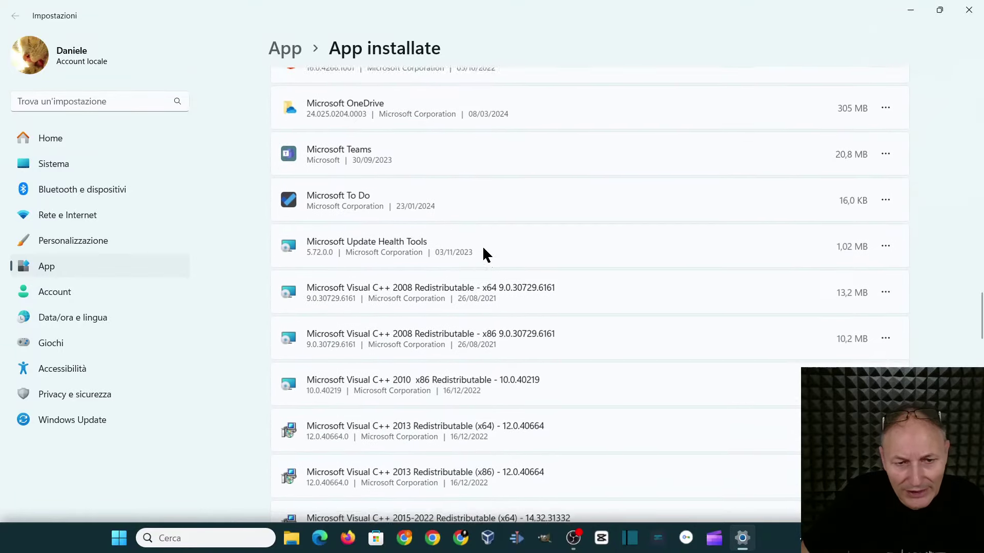
pyautogui.scroll(-1, 472, 246)
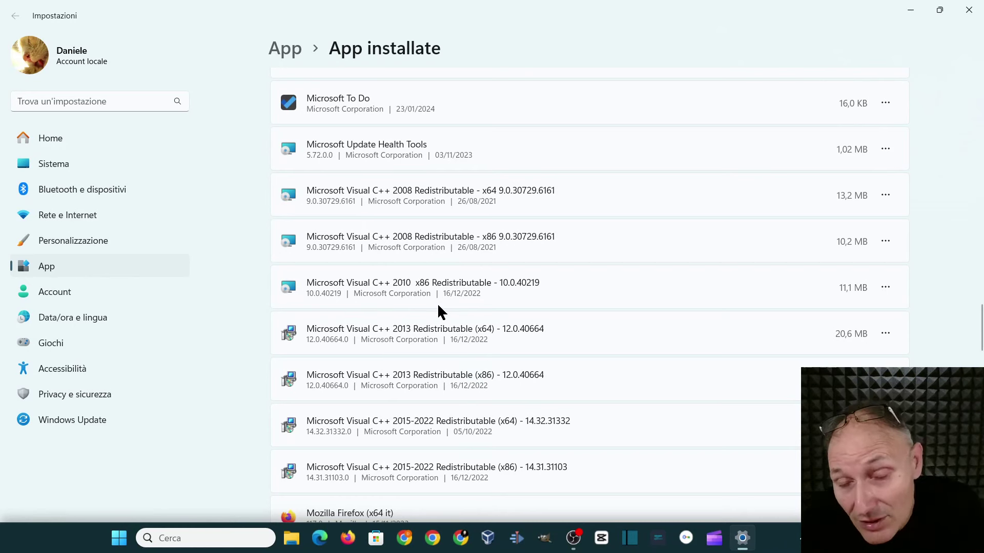
pyautogui.scroll(-3, 435, 288)
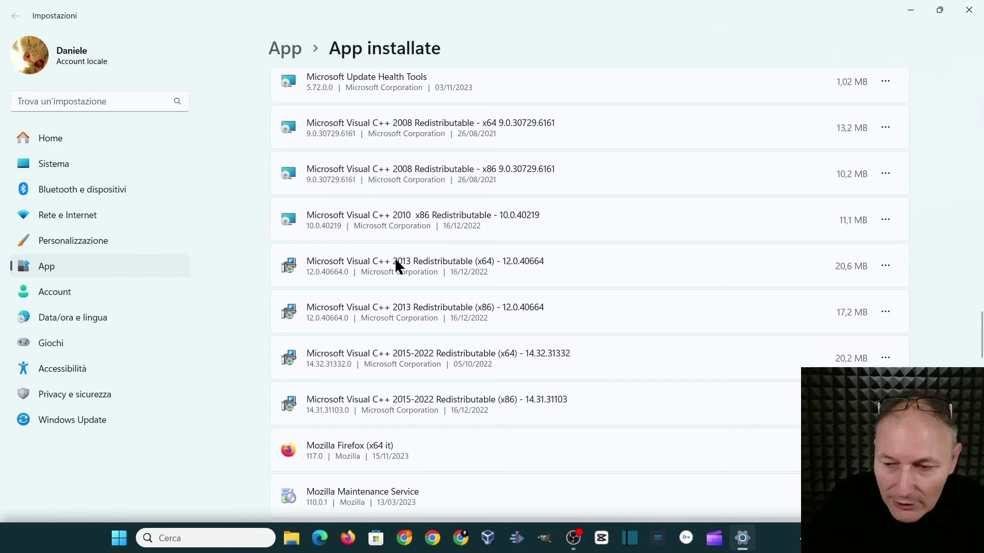
pyautogui.scroll(-4, 363, 236)
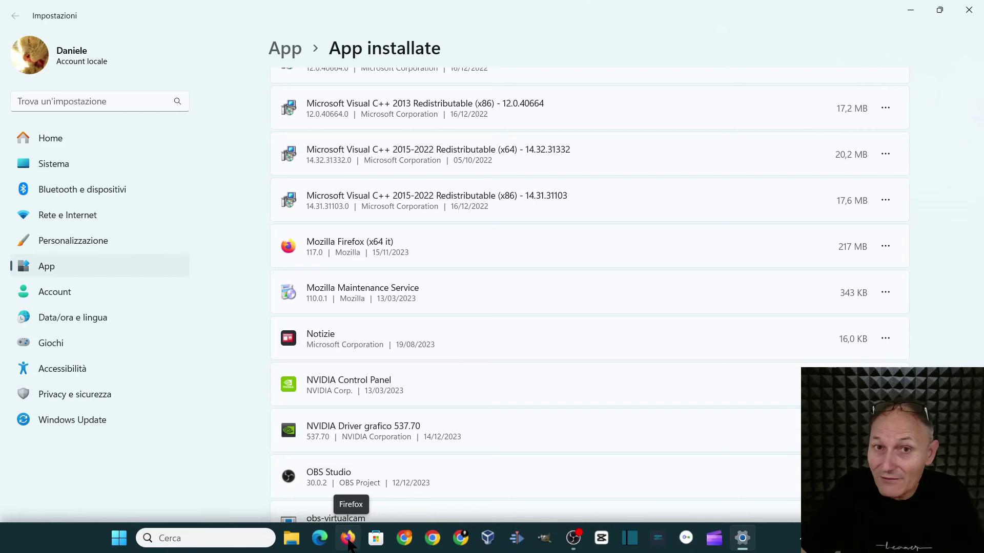
# Step: Look up Firefox in the complete app list of Start, and dismiss Start without launching anything
pyautogui.click(125, 540)
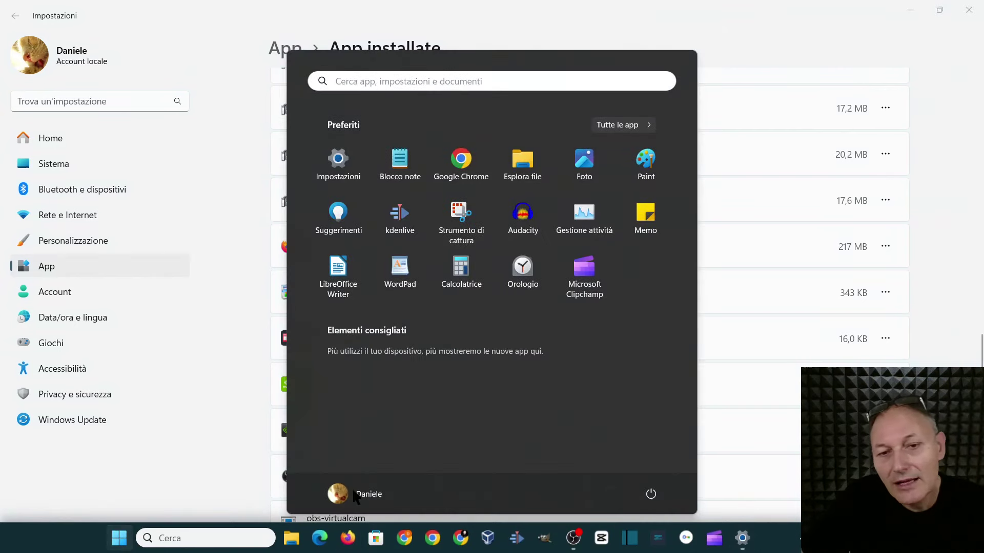
pyautogui.click(630, 128)
pyautogui.scroll(-10, 399, 279)
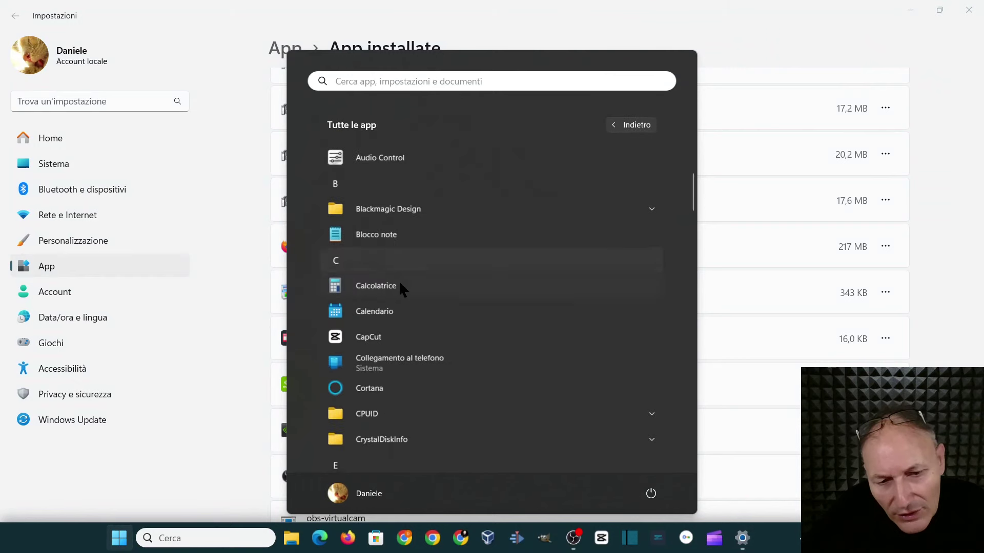
pyautogui.scroll(-2, 401, 277)
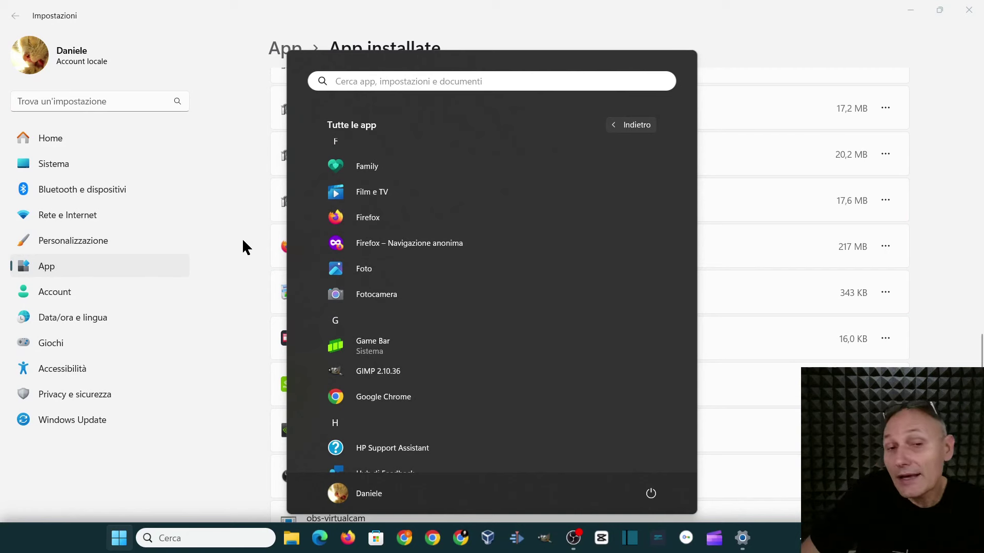
pyautogui.click(204, 371)
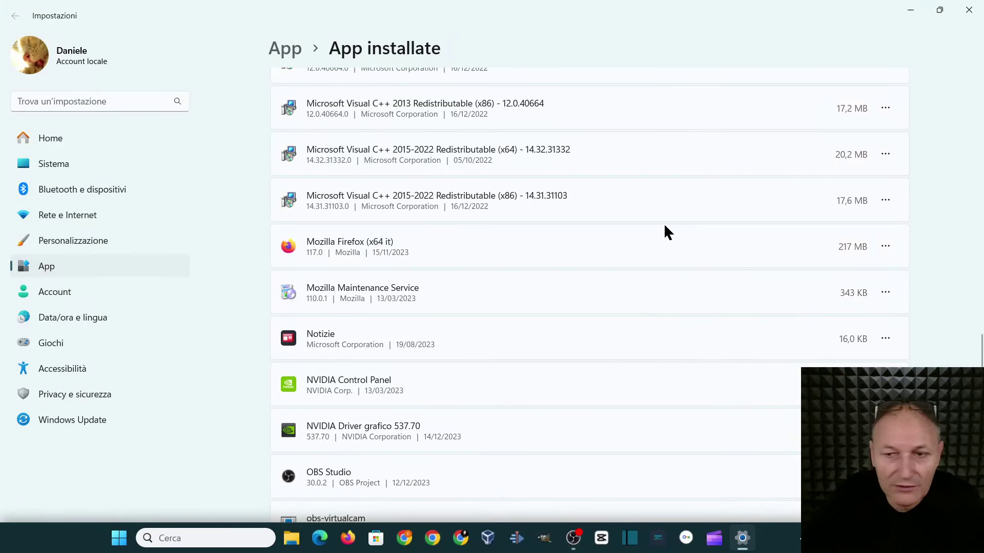
# Step: Uninstall Mozilla Firefox (x64 it) from the installed apps list, confirming the removal from C:\Program Files\Mozilla Firefox in its uninstall wizard
pyautogui.click(885, 247)
pyautogui.click(743, 295)
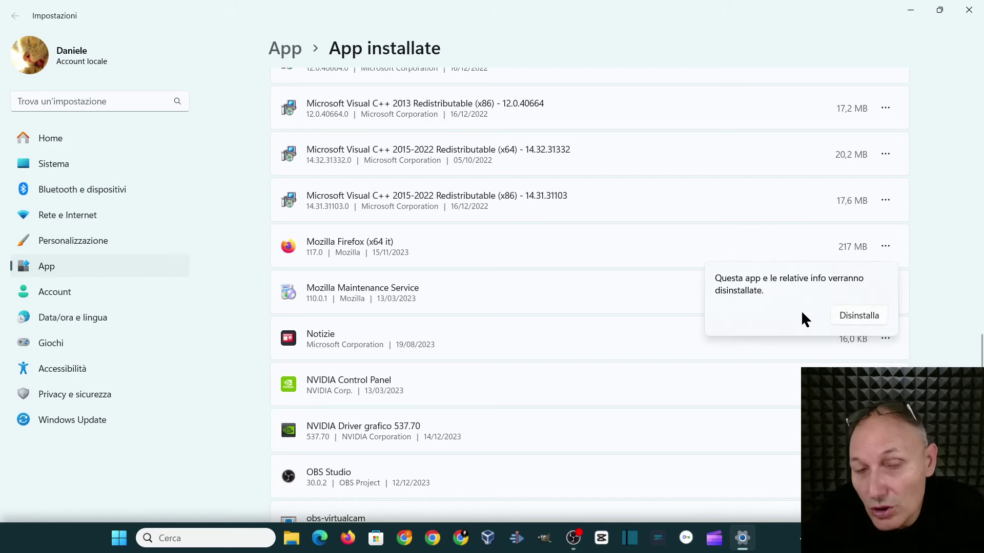
pyautogui.click(860, 314)
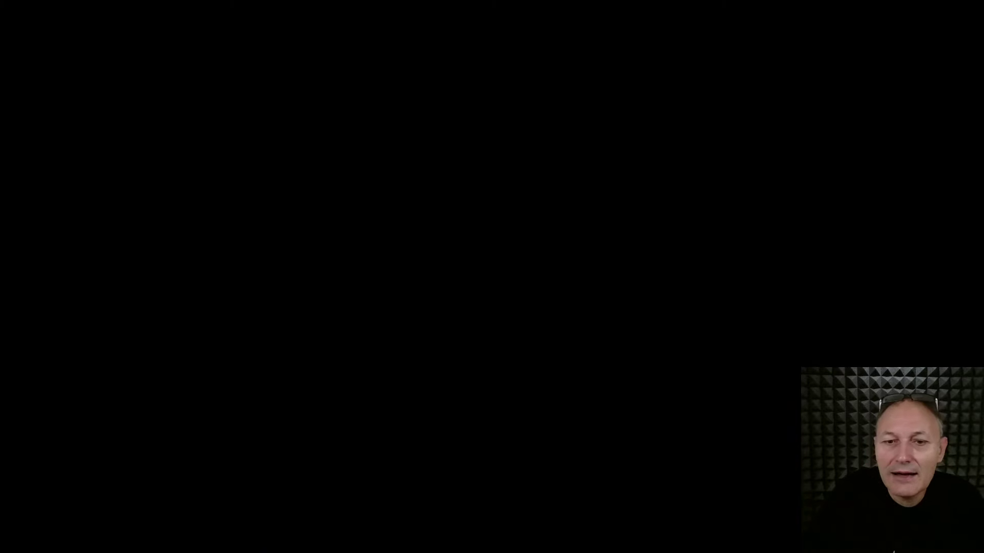
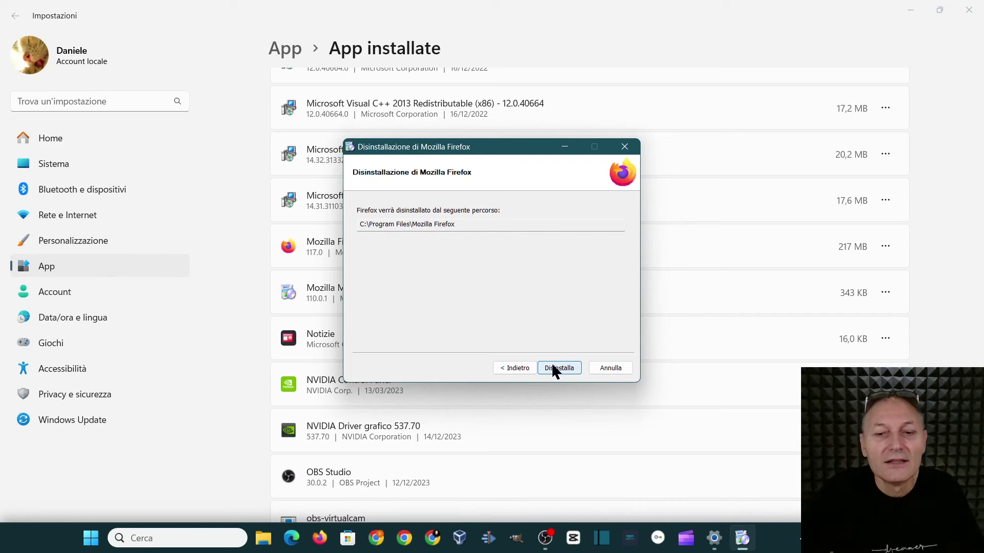
pyautogui.click(553, 367)
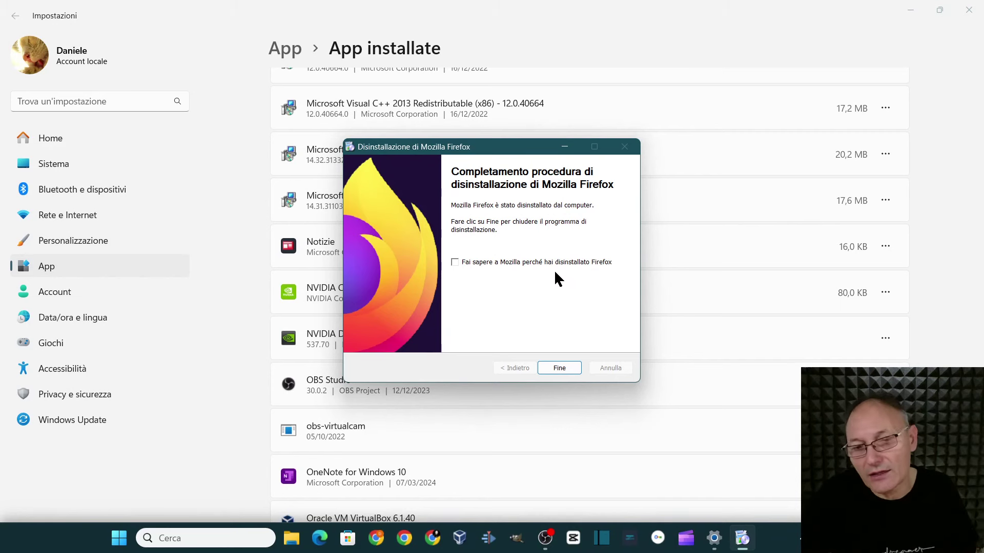
# Step: Try the option to tell Mozilla why Firefox was uninstalled, switch it off again, and finish the uninstall wizard
pyautogui.click(454, 262)
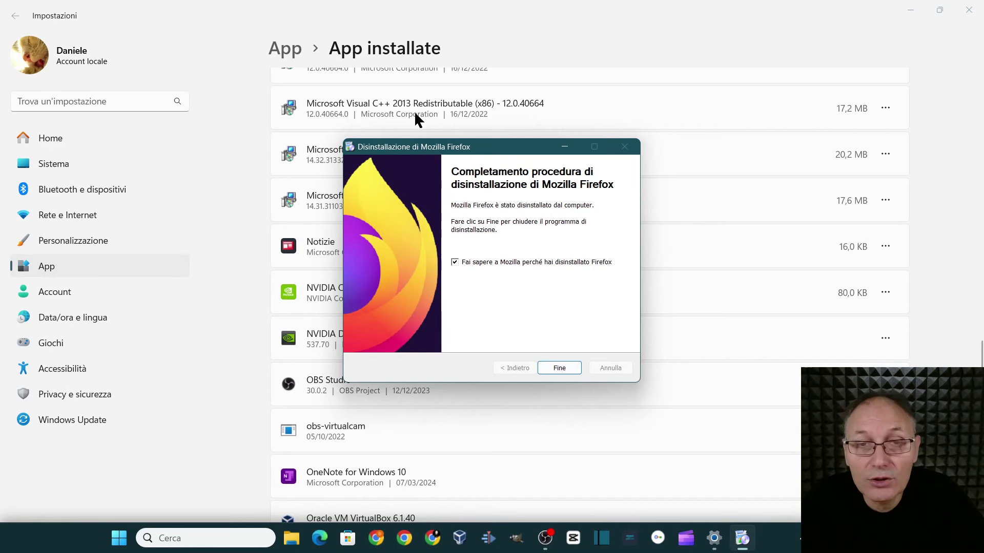
pyautogui.click(455, 262)
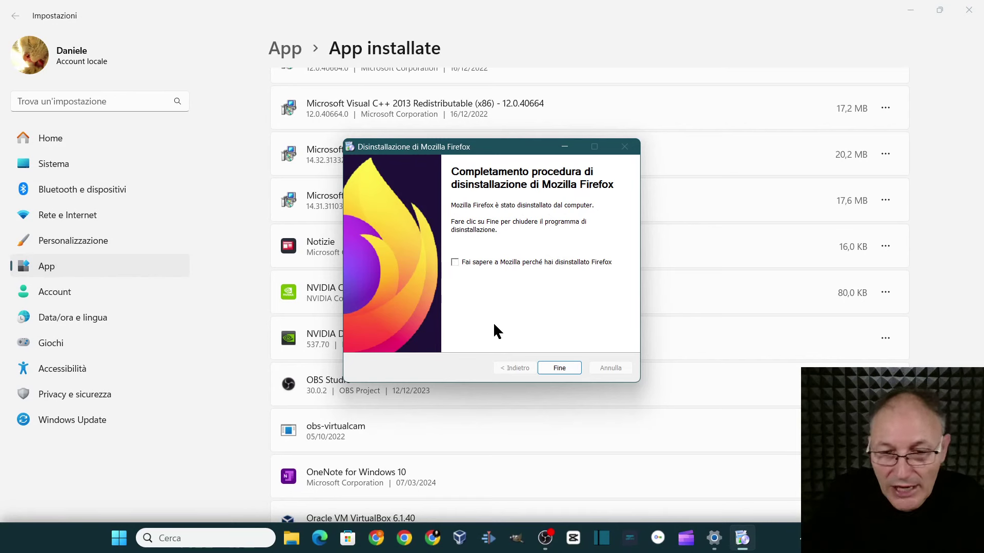
pyautogui.click(543, 366)
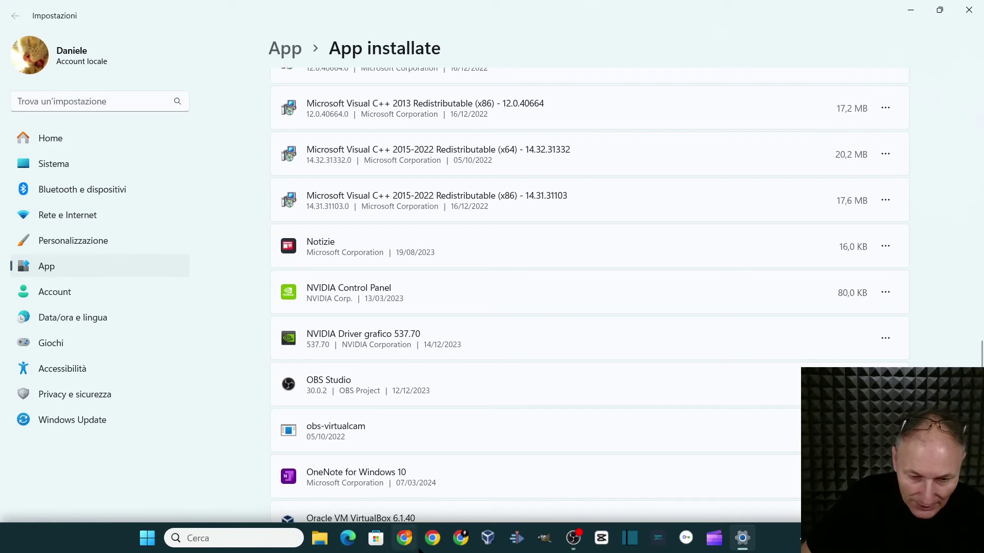
# Step: Check the entries under F in the complete app list of Start for Firefox, and dismiss Start
pyautogui.click(148, 539)
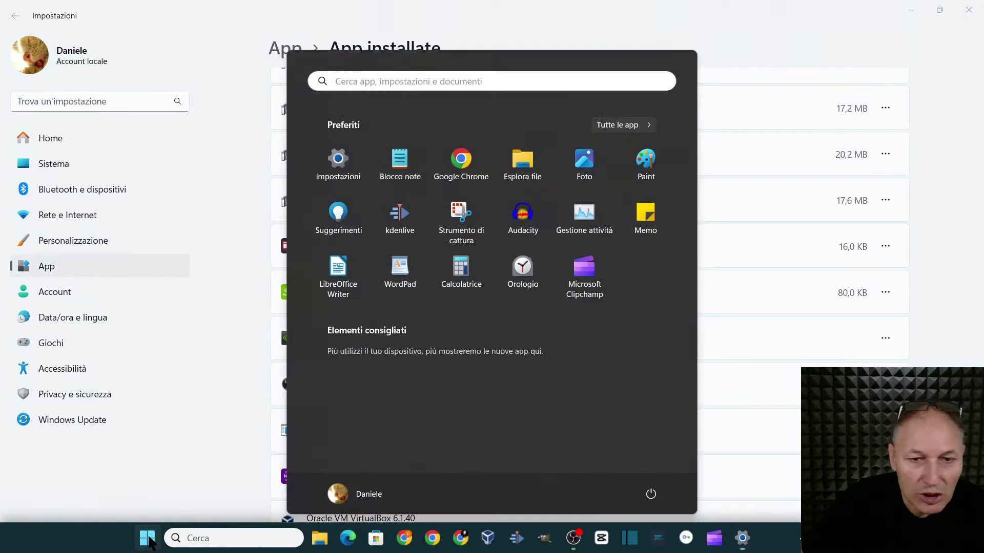
pyautogui.click(621, 128)
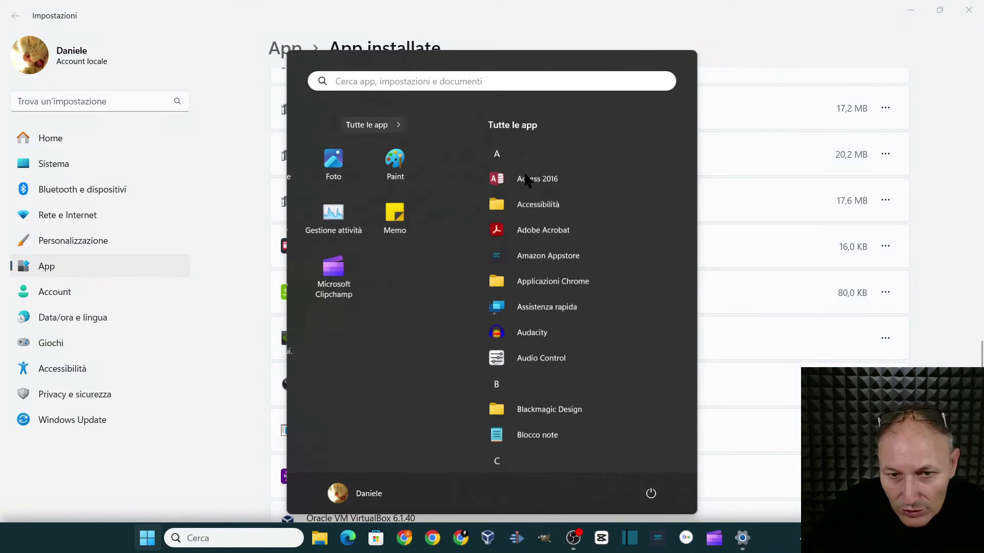
pyautogui.scroll(-3, 420, 258)
pyautogui.scroll(-5, 421, 256)
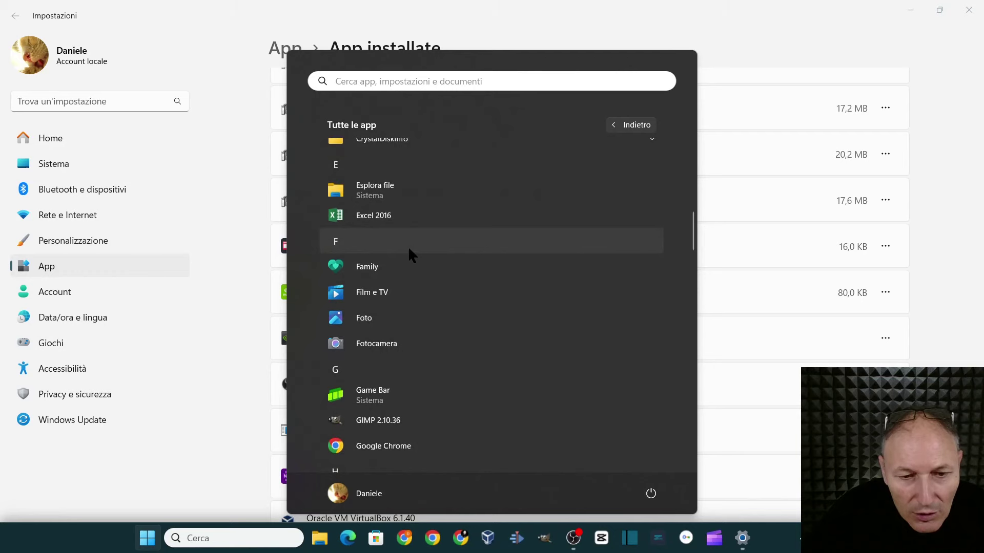
pyautogui.click(216, 53)
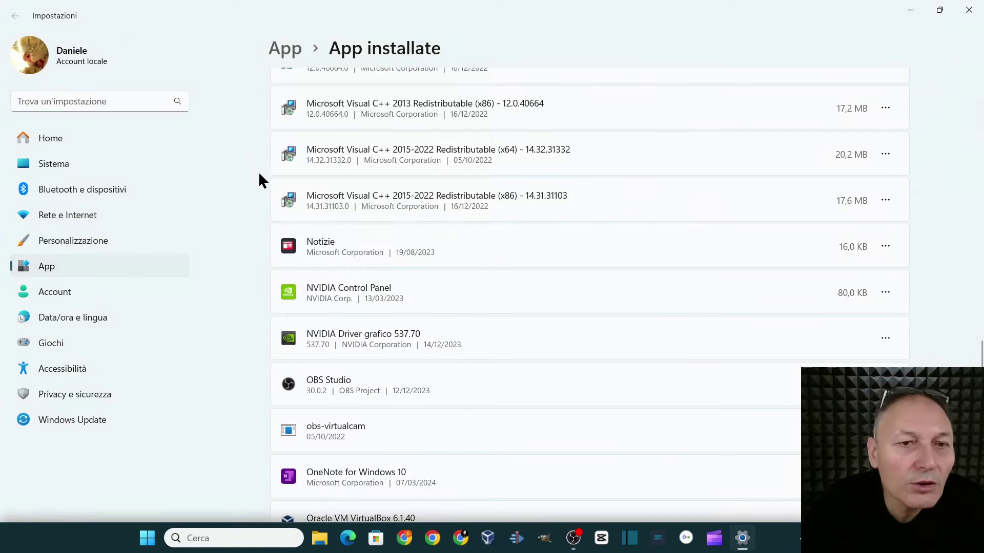